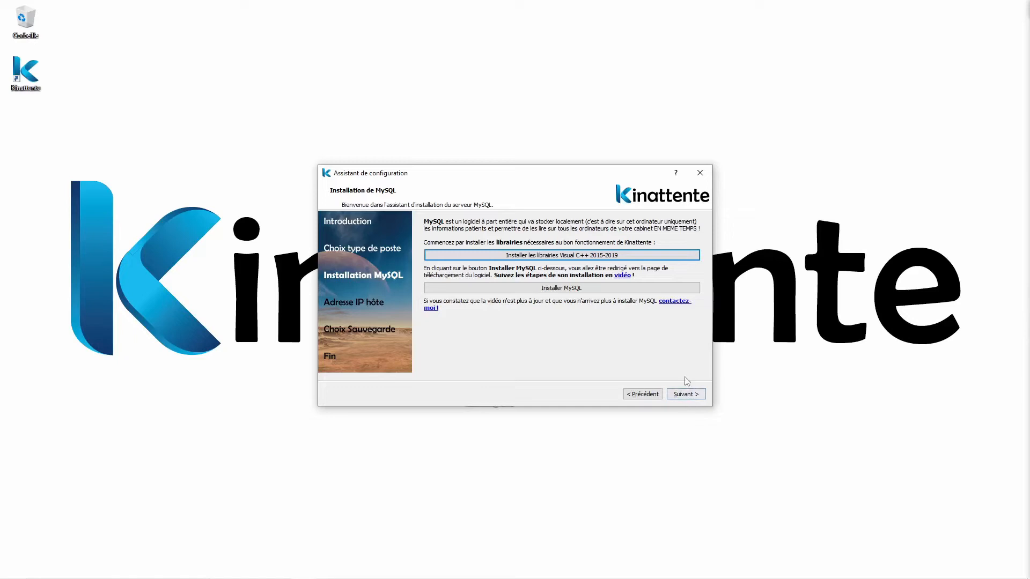
# Install the Visual C++ 2015-2019 libraries, accepting the licence terms, and close their installer
pyautogui.click(568, 255)
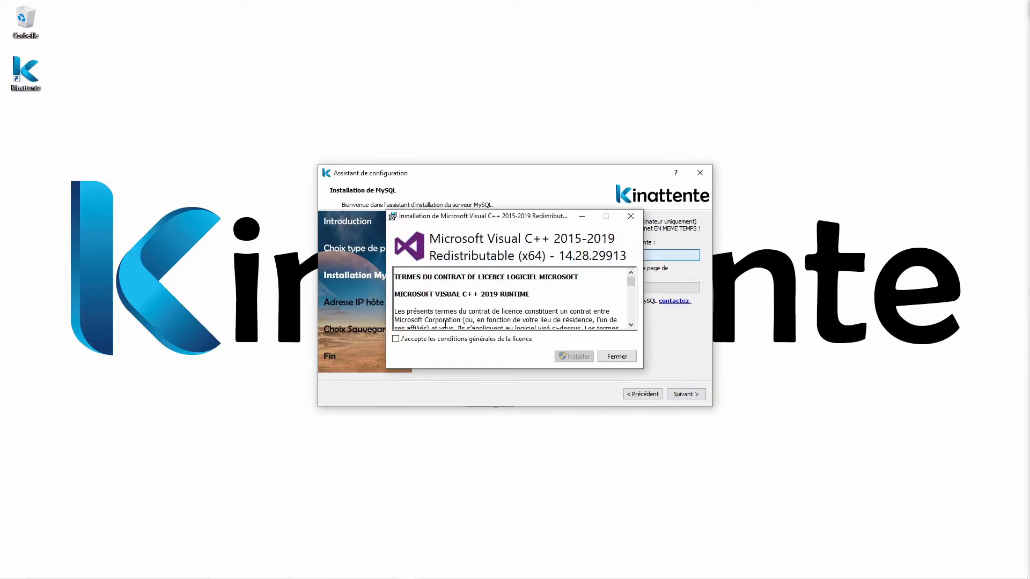
pyautogui.click(402, 340)
pyautogui.click(567, 356)
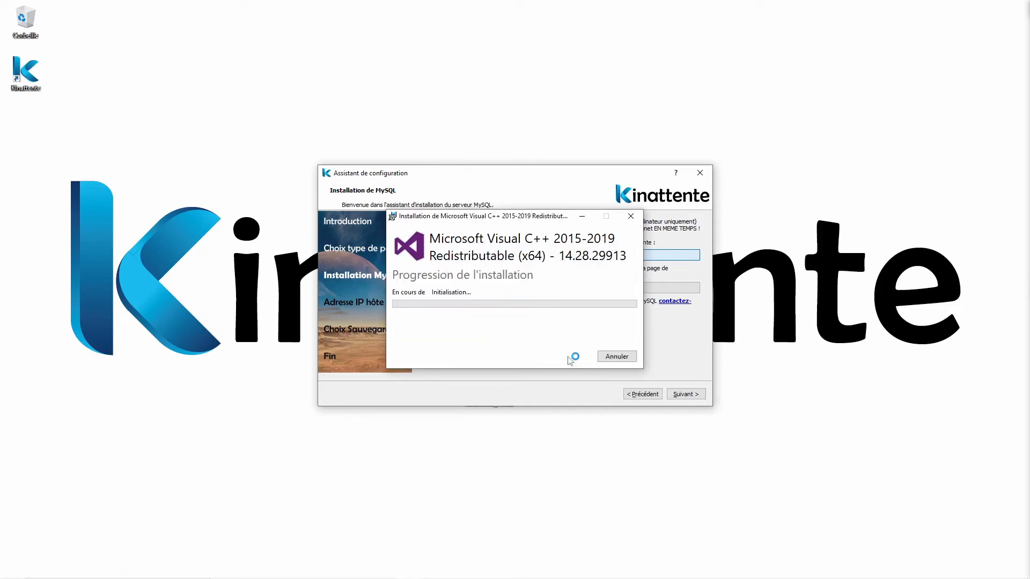
pyautogui.click(464, 363)
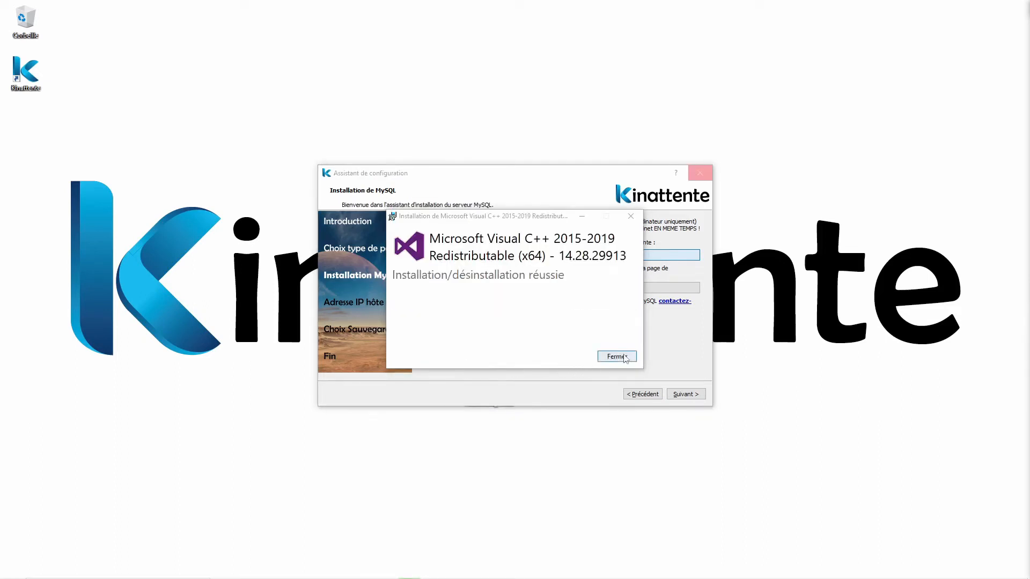
pyautogui.click(621, 357)
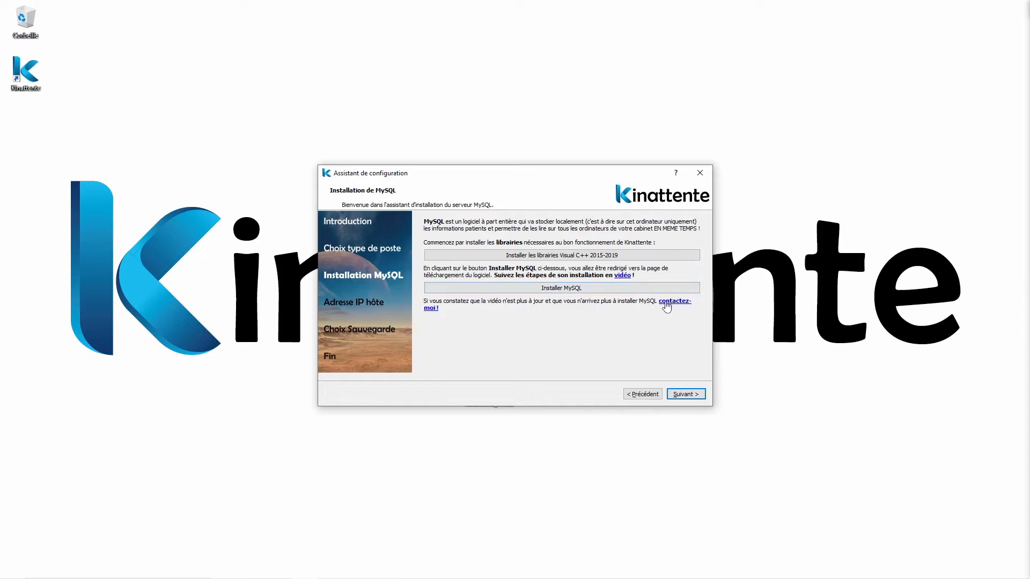
# Download the web version of MySQL Installer for Windows, mysql-installer-web-community-8.0.29.0.msi, without logging in to an Oracle account
pyautogui.click(568, 288)
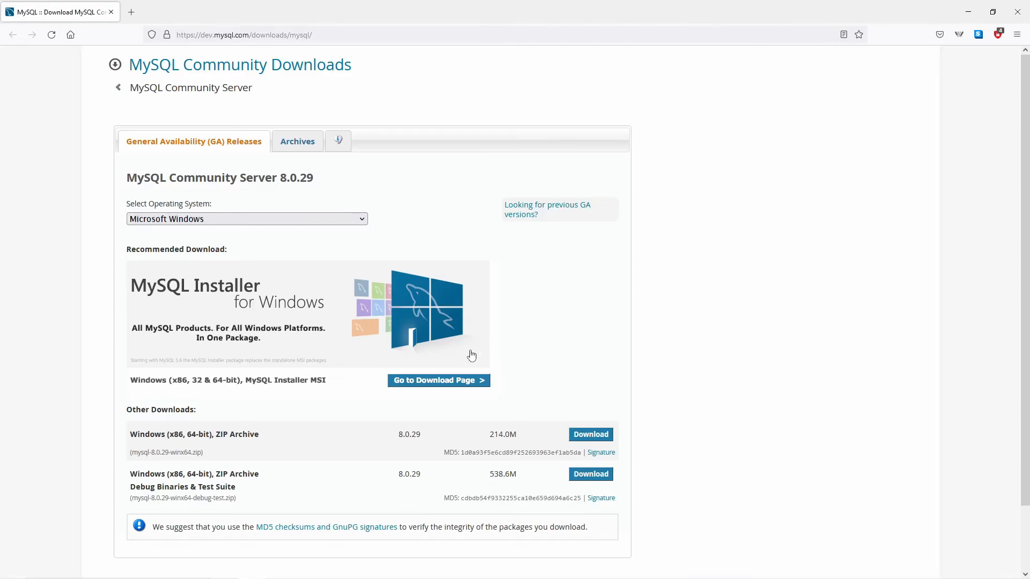
pyautogui.click(450, 381)
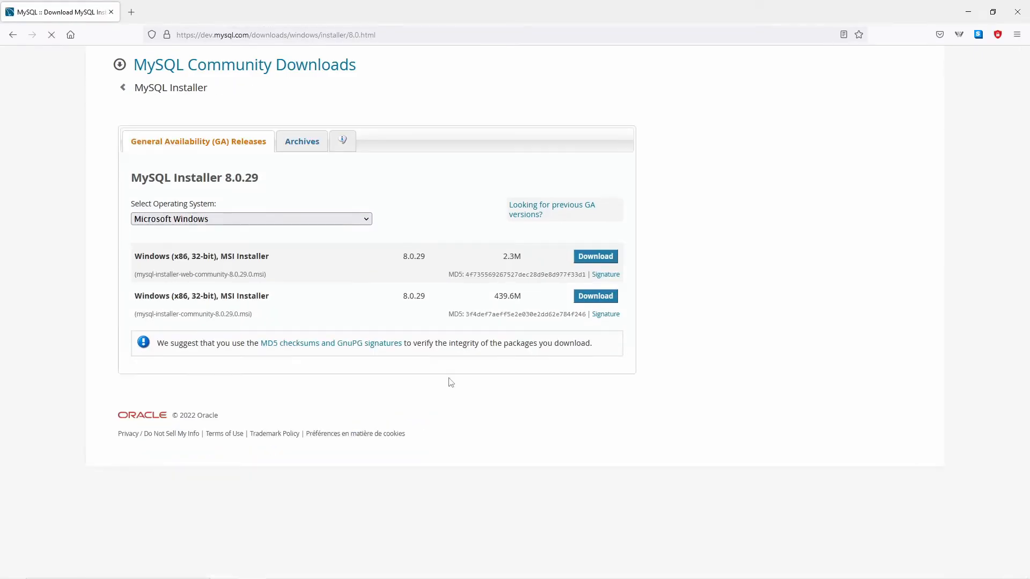
pyautogui.moveTo(220, 256); pyautogui.dragTo(270, 257)
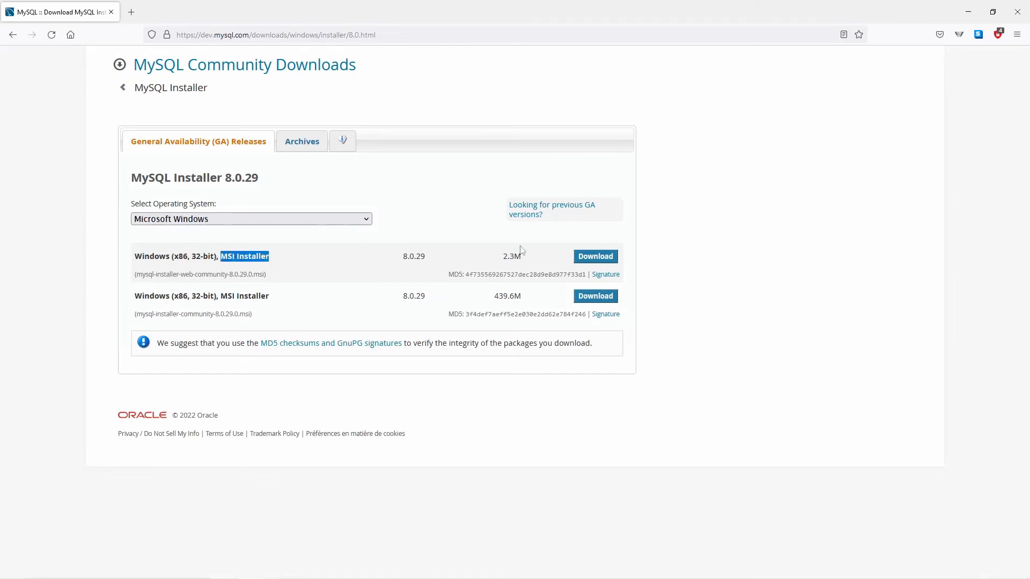
pyautogui.click(593, 259)
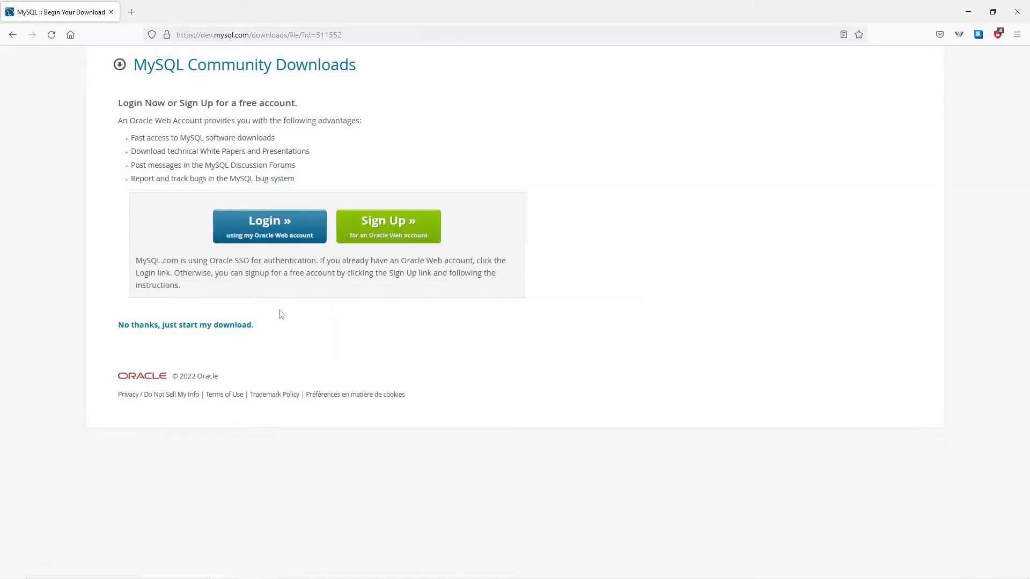
pyautogui.click(216, 329)
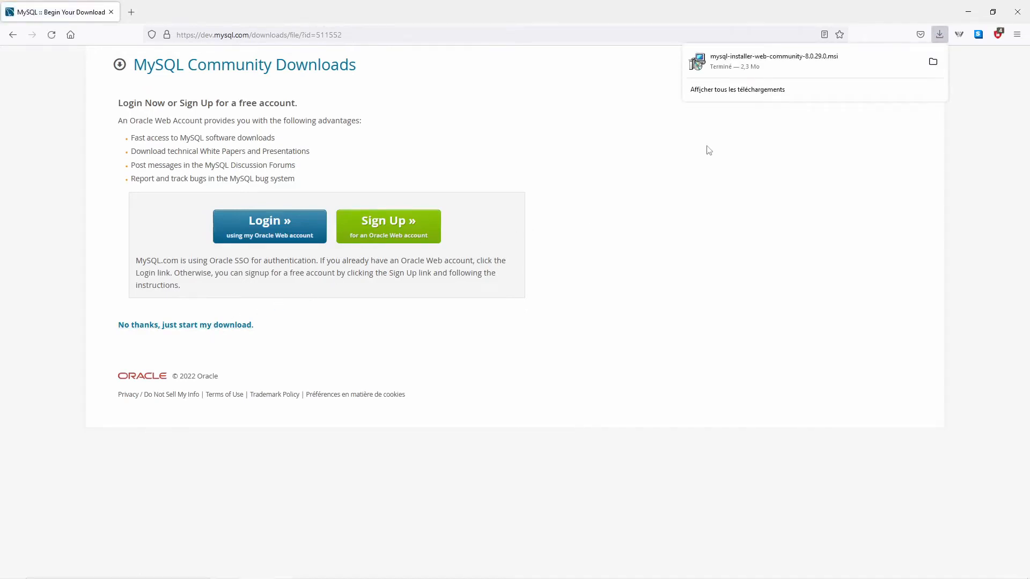
# Launch the downloaded mysql-installer-web-community-8.0.29.0.msi and authorize it and MySQLInstallerLauncher.exe to make changes to the device
pyautogui.click(782, 66)
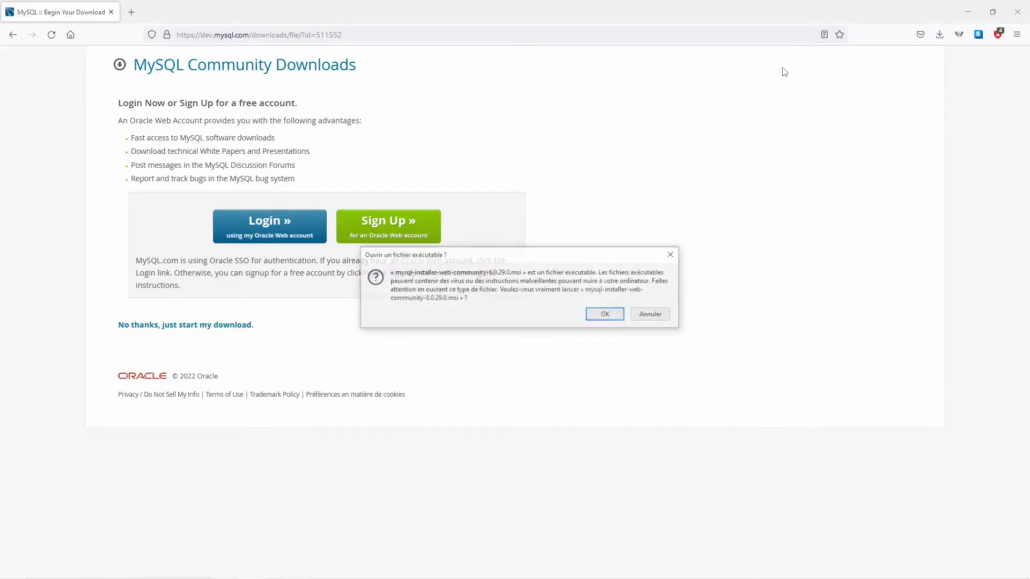
pyautogui.click(606, 315)
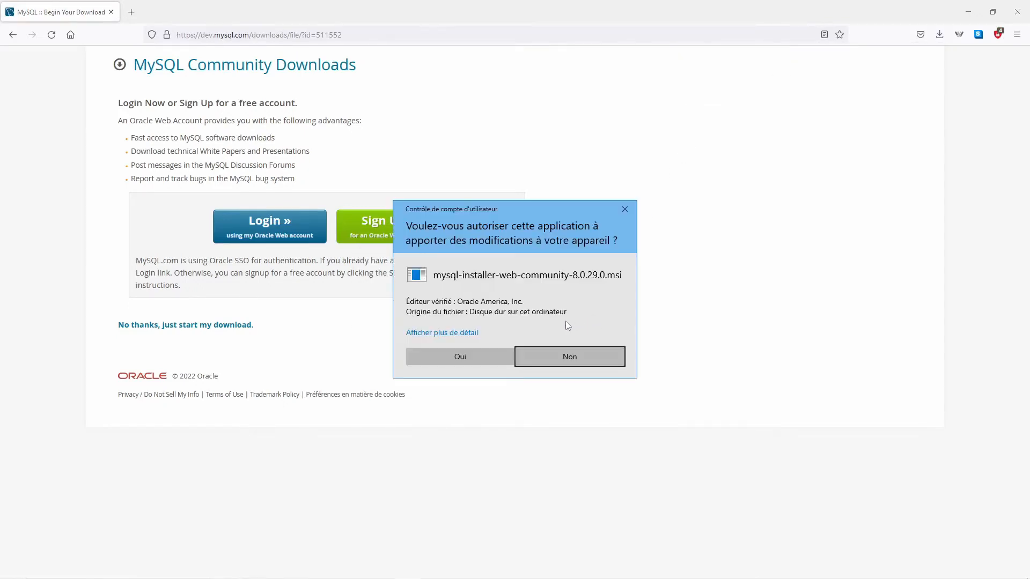
pyautogui.click(464, 356)
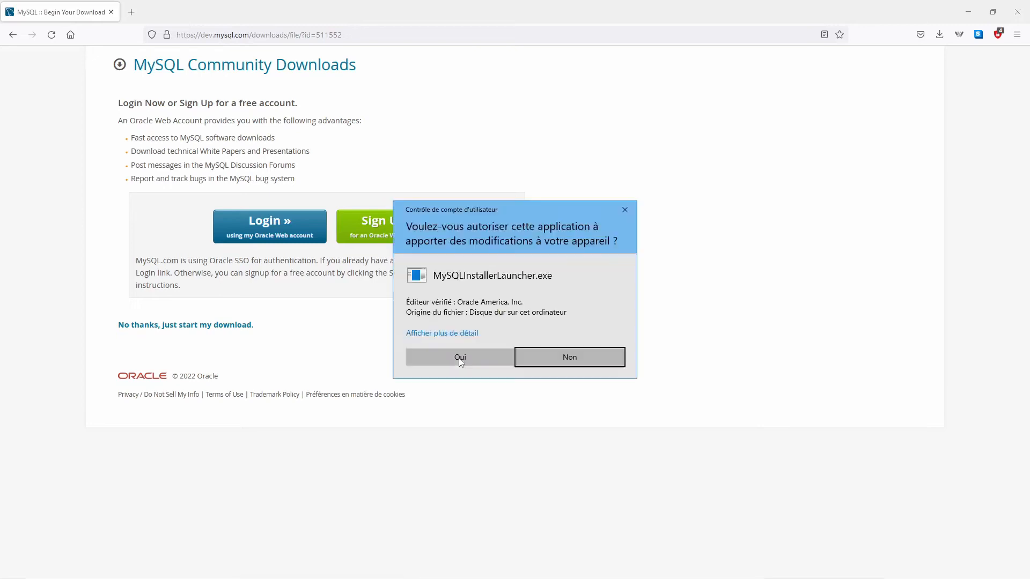
pyautogui.click(460, 359)
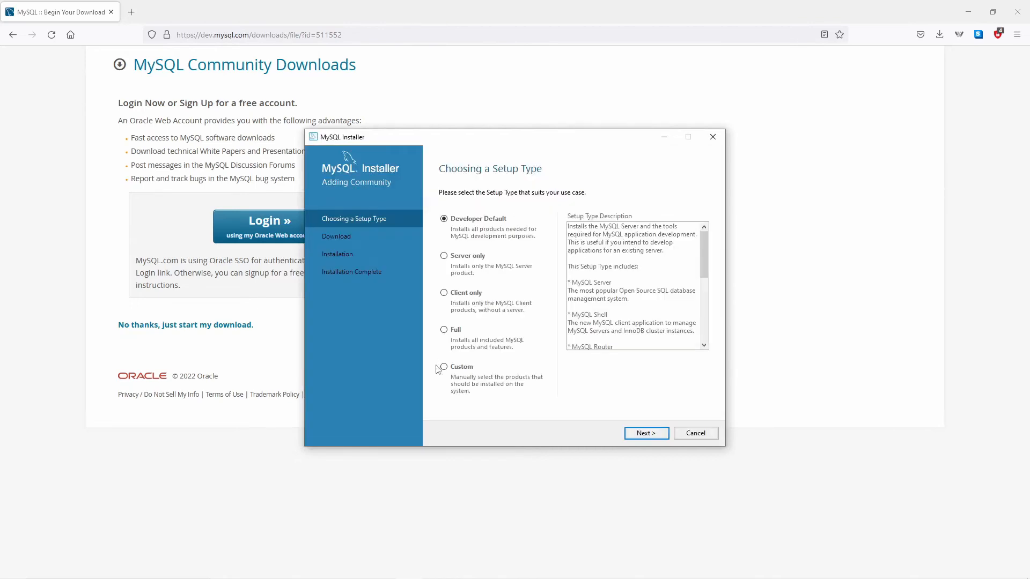
# Choose the Custom setup type and add MySQL Server 8.0.29 - X64 to the products for installation
pyautogui.click(444, 367)
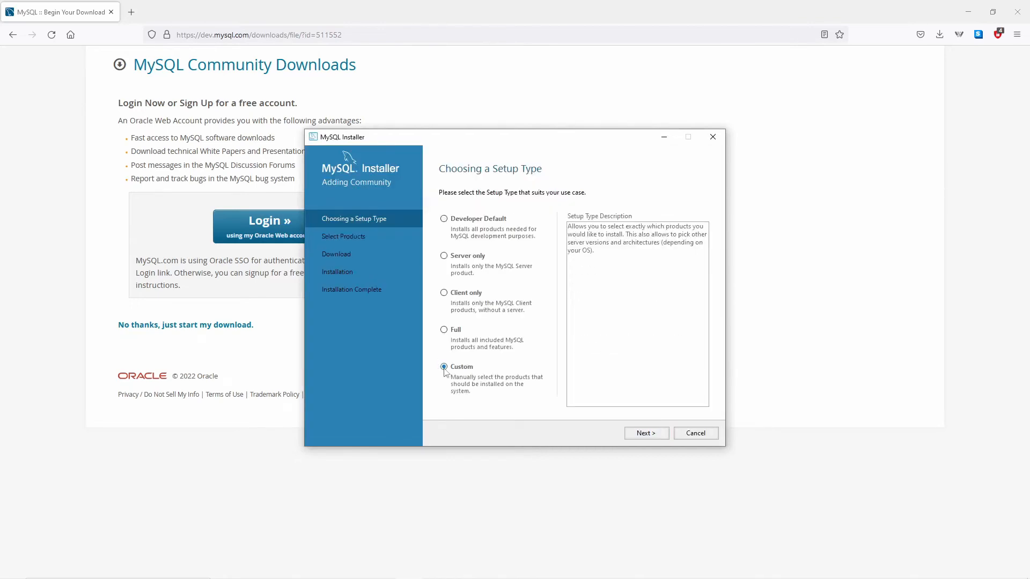
pyautogui.click(646, 434)
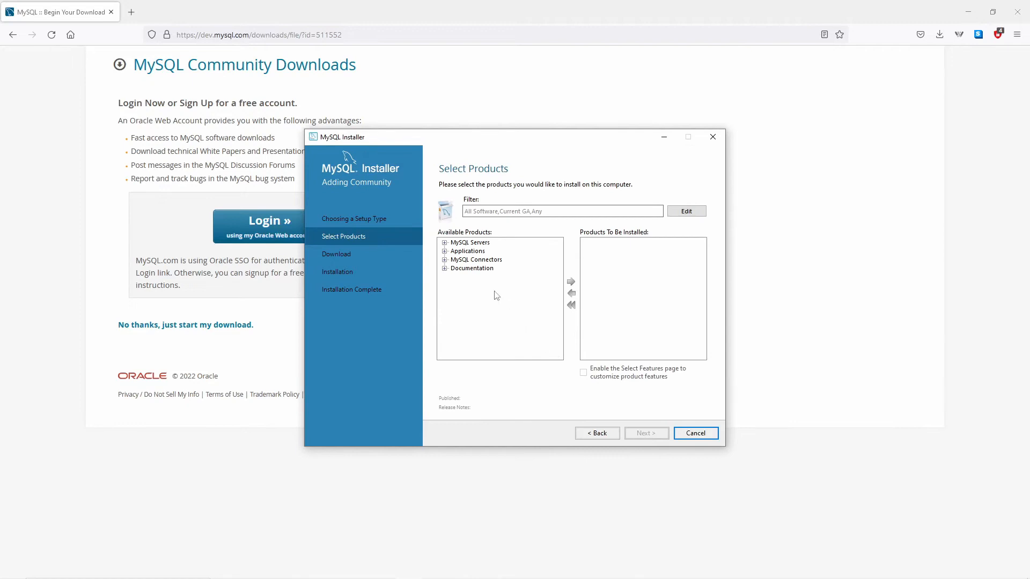
pyautogui.click(444, 243)
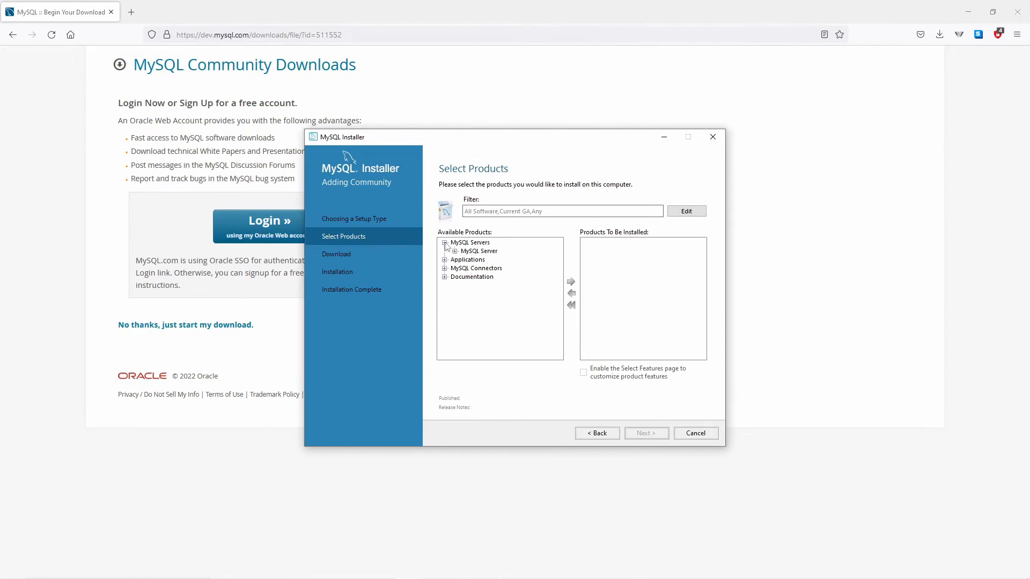
pyautogui.click(454, 251)
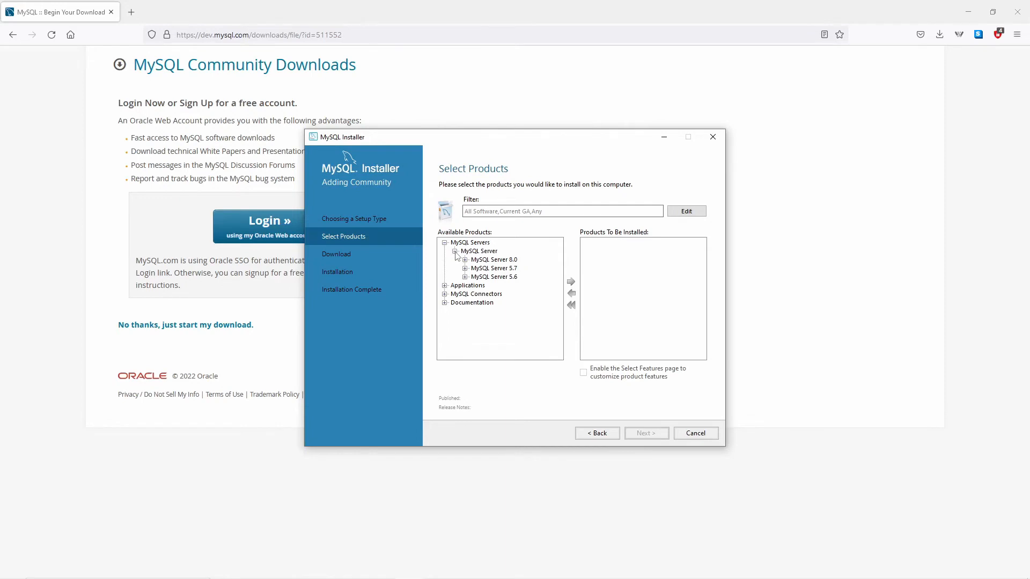
pyautogui.click(465, 260)
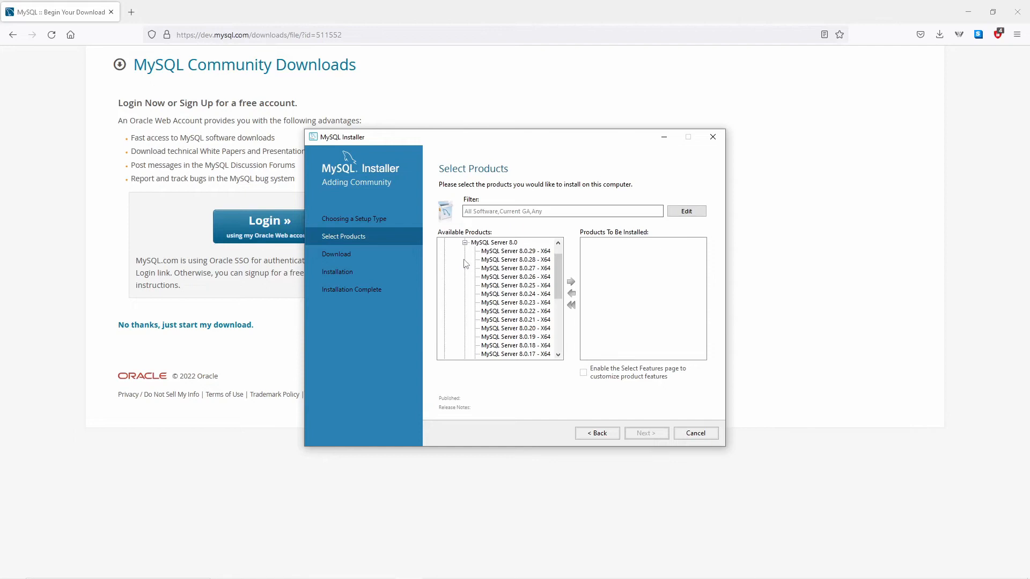
pyautogui.click(520, 254)
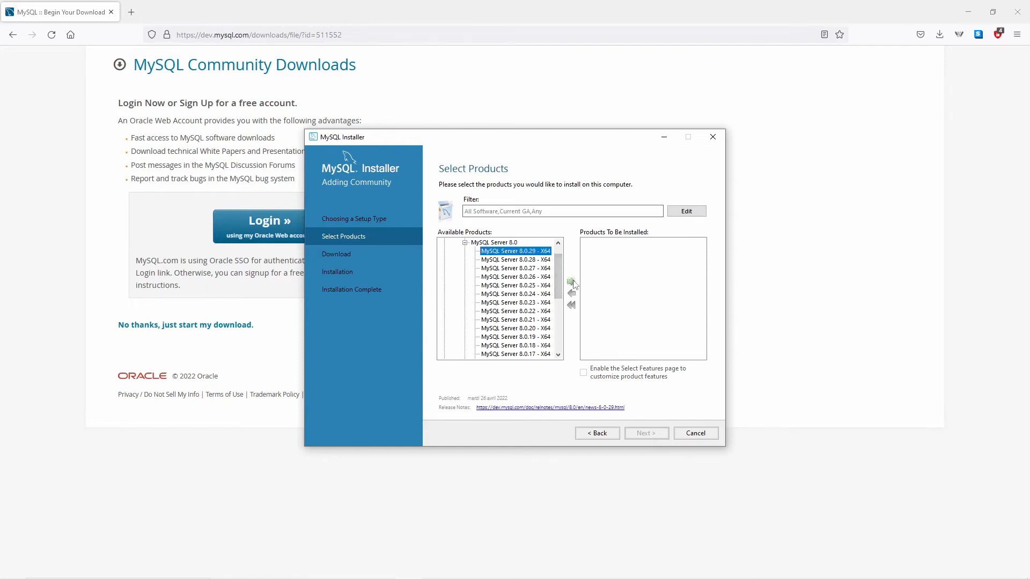
pyautogui.click(571, 282)
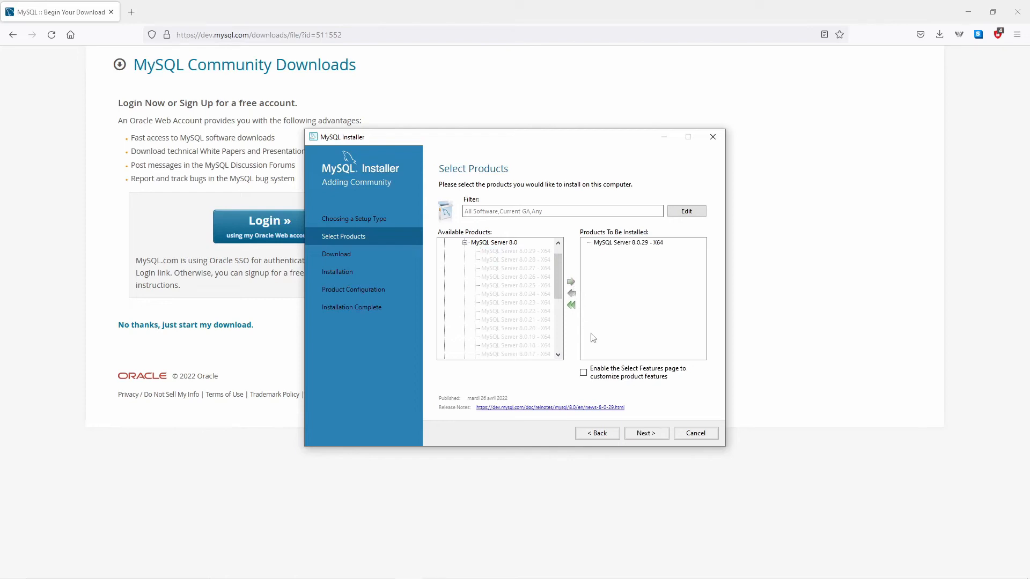
pyautogui.click(649, 435)
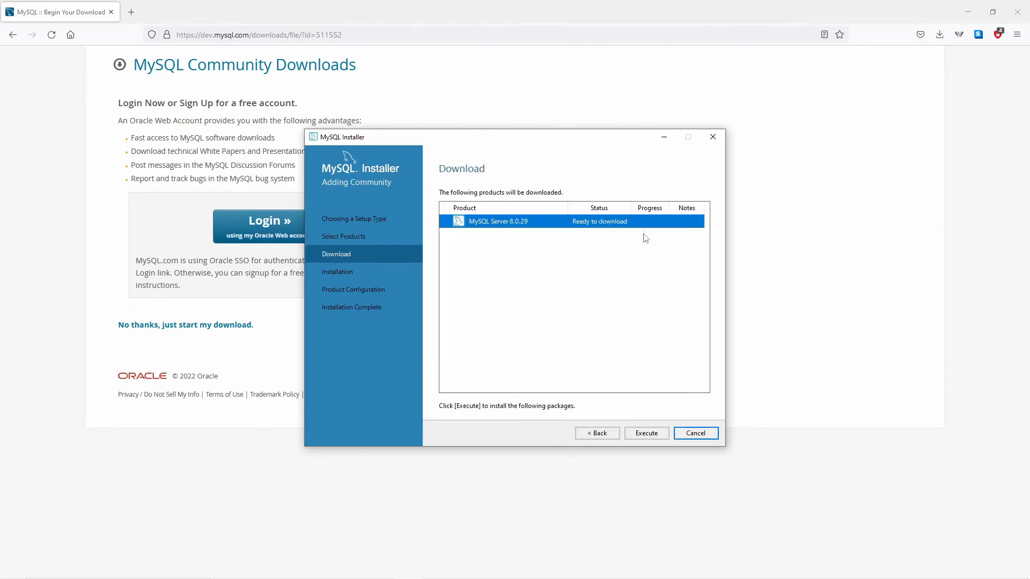
# Download and install MySQL Server 8.0.29, then continue to its product configuration
pyautogui.click(649, 438)
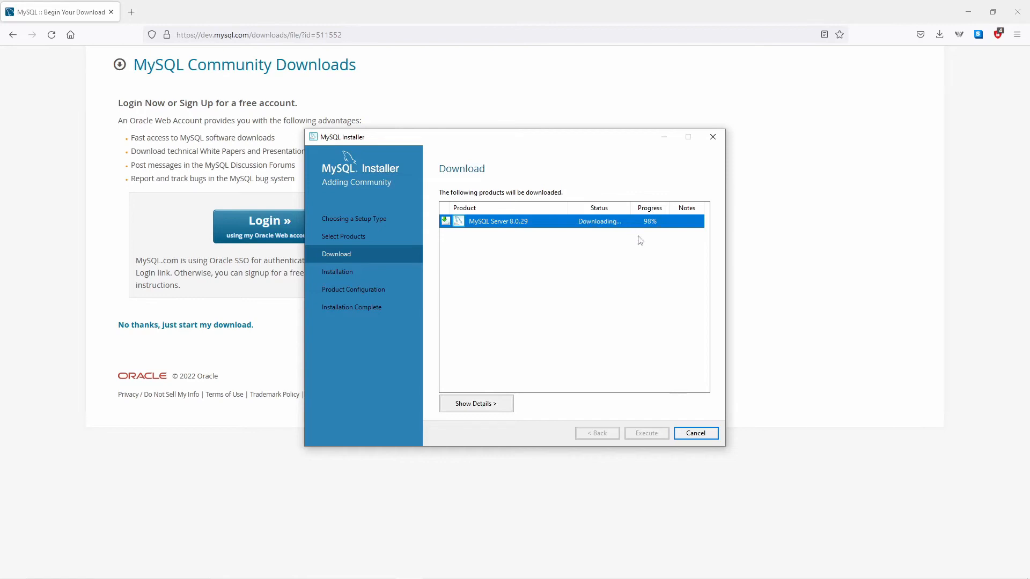
pyautogui.click(646, 434)
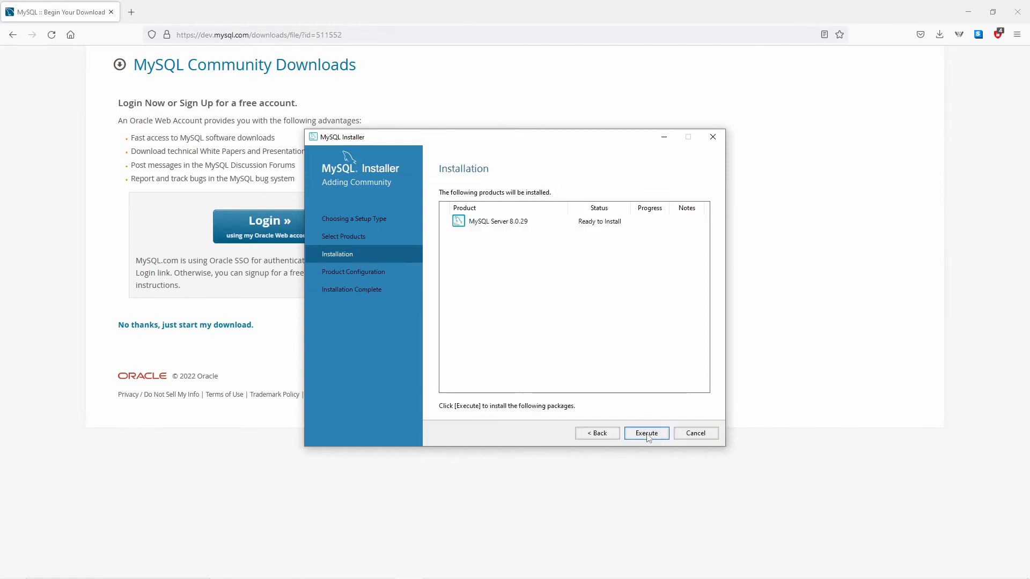
pyautogui.click(647, 434)
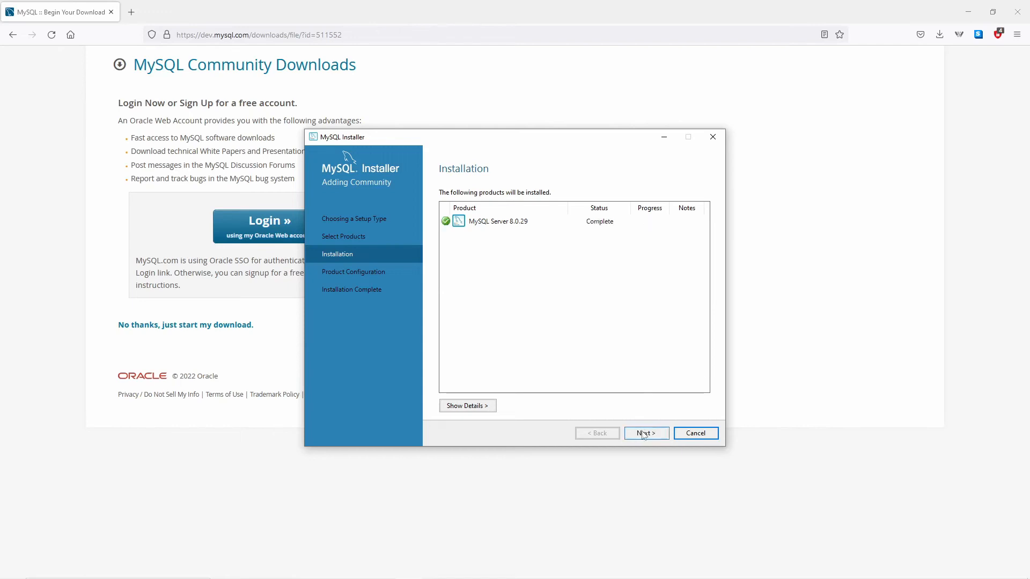
pyautogui.click(643, 434)
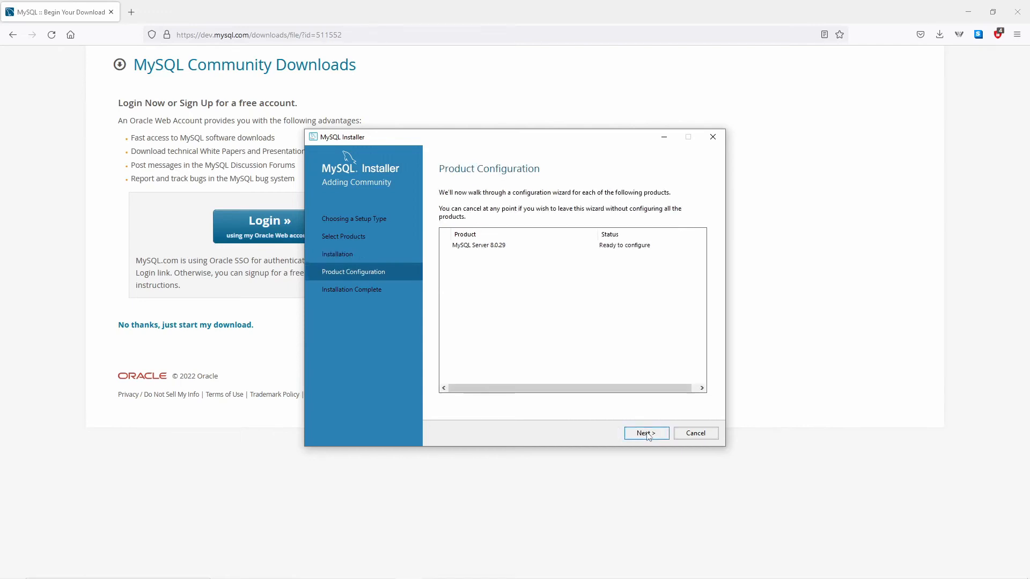
# Accept the default Type and Networking and Authentication Method settings for MySQL Server
pyautogui.click(647, 435)
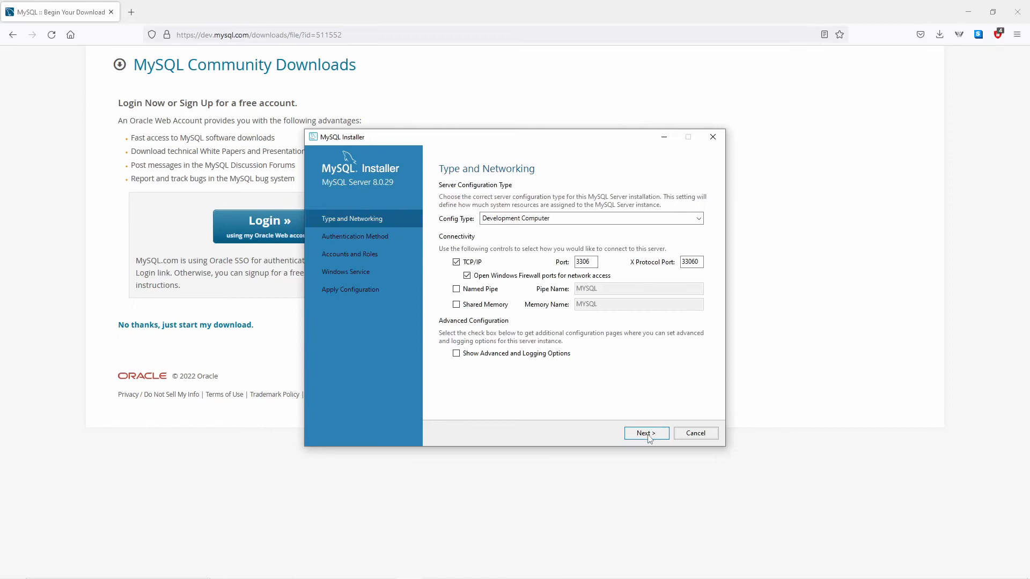
pyautogui.click(649, 436)
pyautogui.click(648, 434)
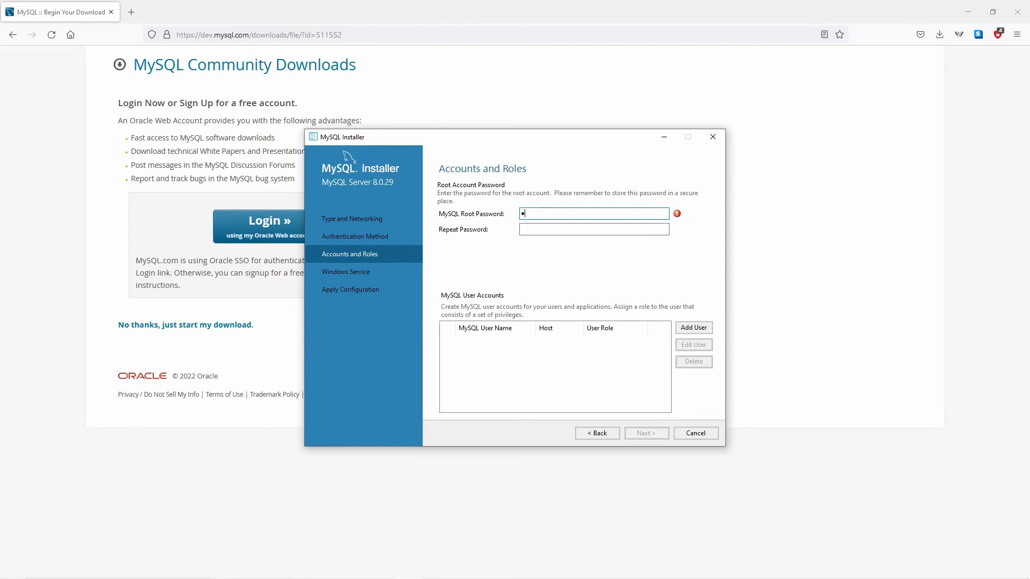
# Enter and repeat the MySQL root password, then continue to the Windows Service settings
pyautogui.write('••••••••')
pyautogui.click(544, 230)
pyautogui.write('••••••••')
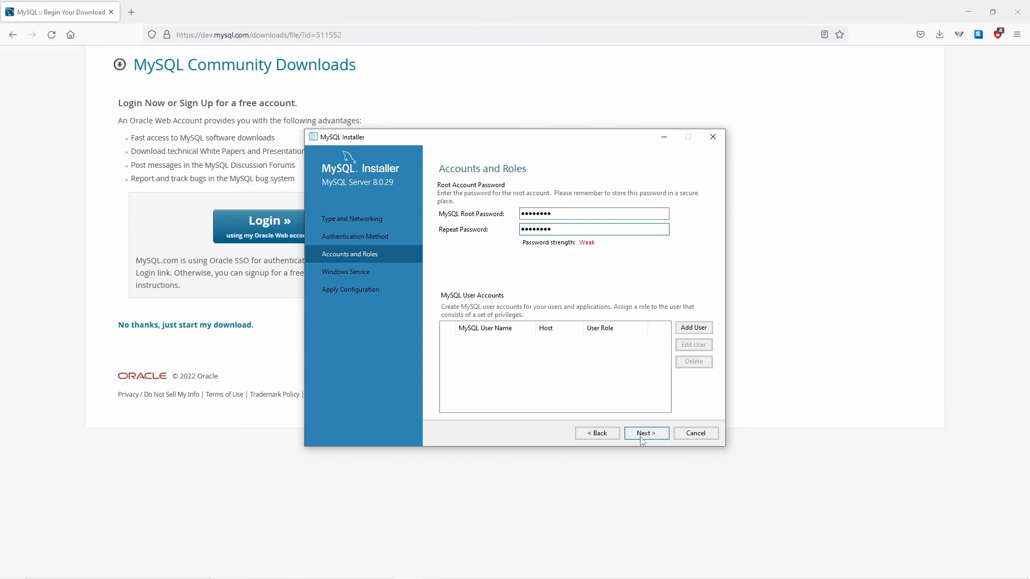
pyautogui.click(642, 439)
pyautogui.click(642, 439)
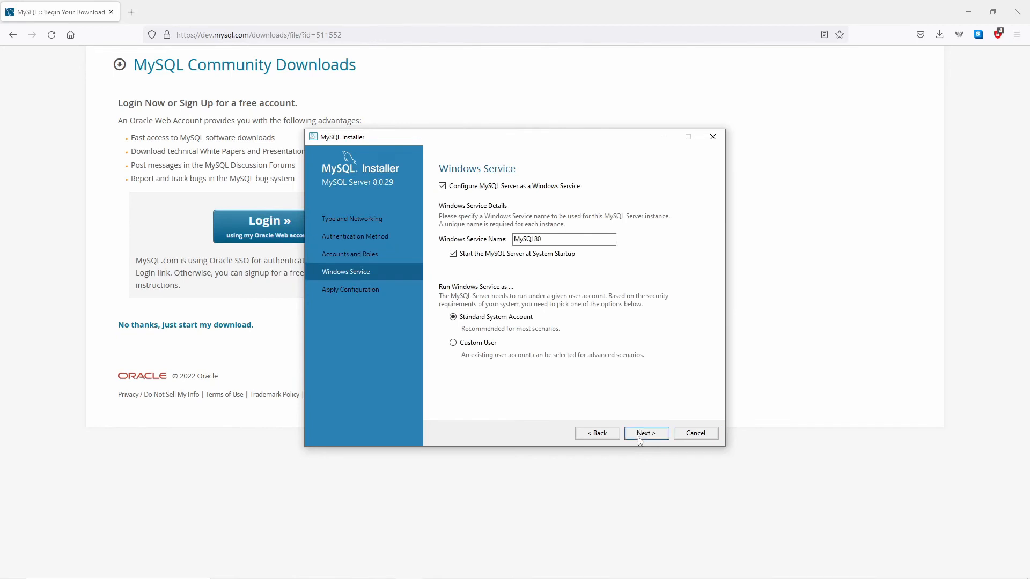
# Keep the default Windows service settings, apply the server configuration and finish the MySQL installation
pyautogui.click(644, 436)
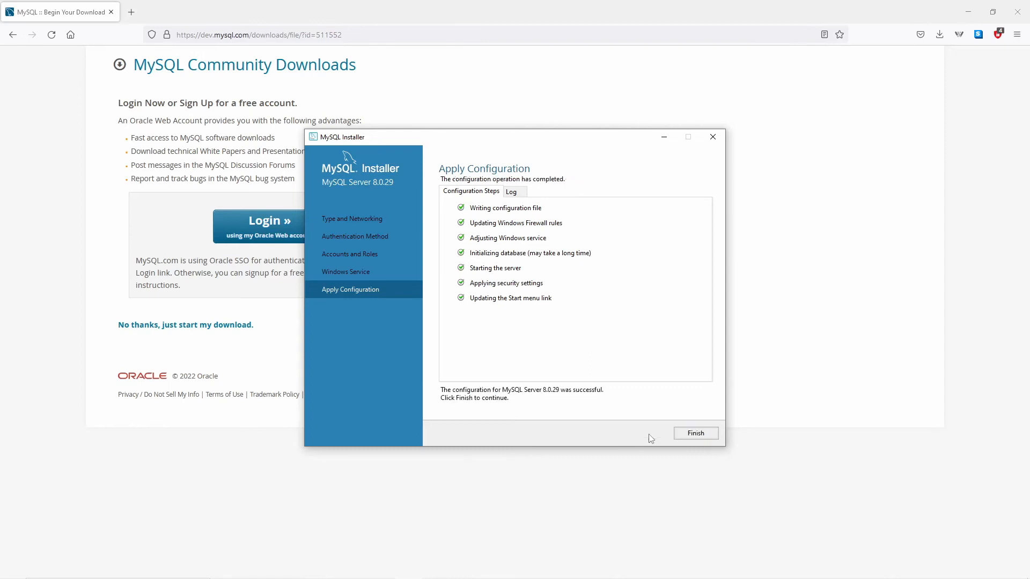
pyautogui.click(697, 435)
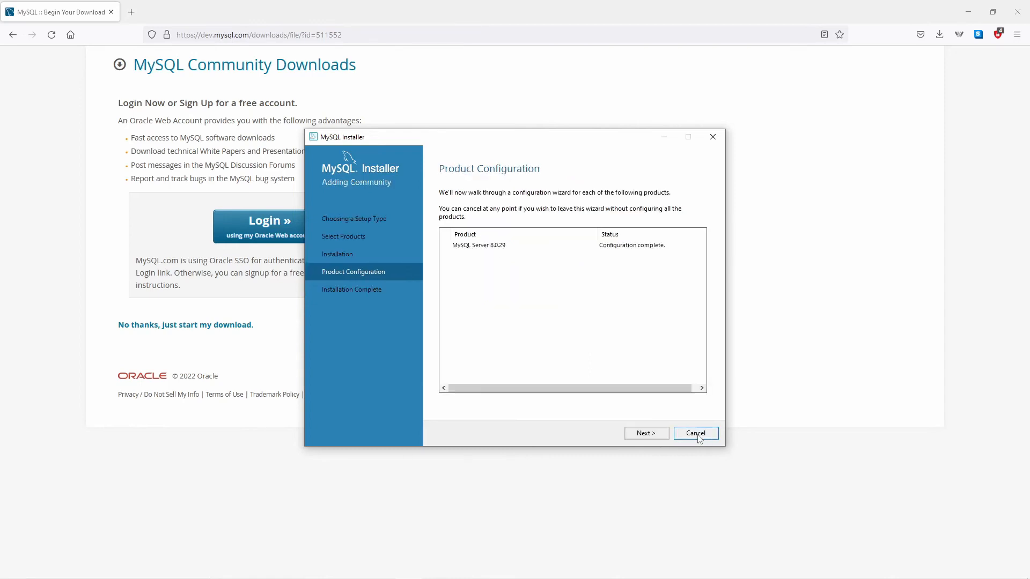
pyautogui.click(651, 435)
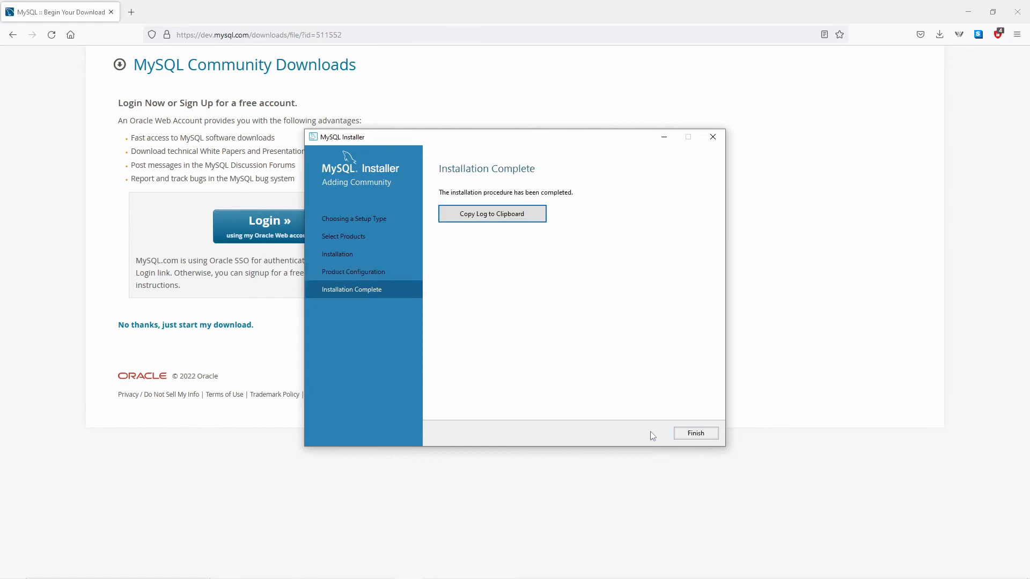
pyautogui.click(692, 434)
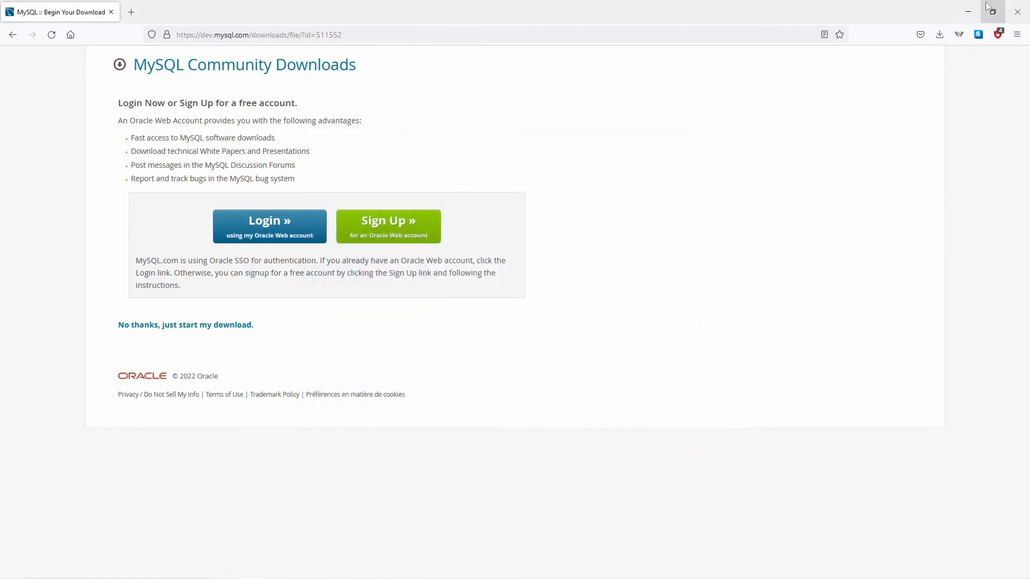
# Close the browser and advance the Kinattente configuration assistant to the MySQL password verification page
pyautogui.click(1017, 12)
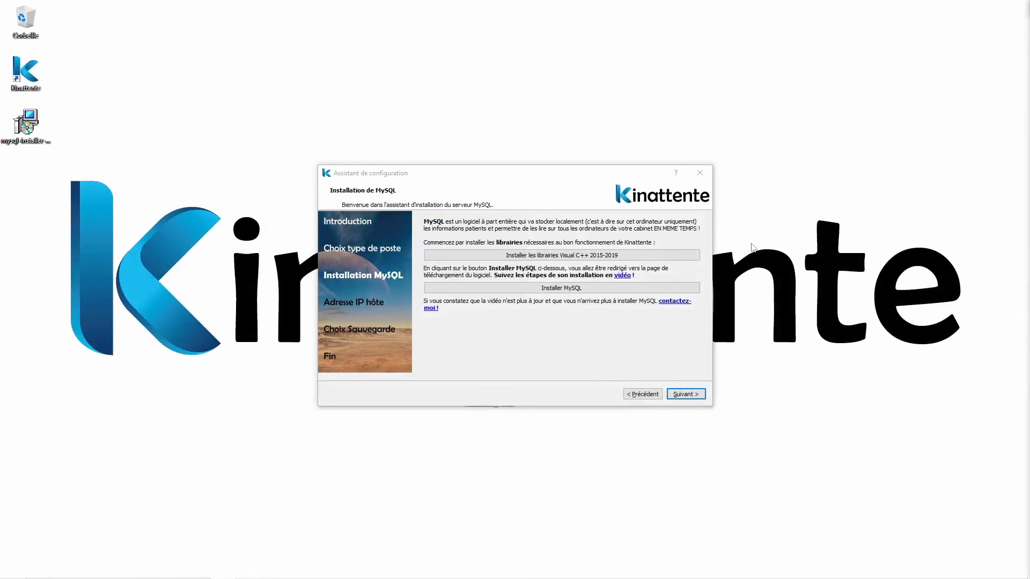
pyautogui.click(684, 396)
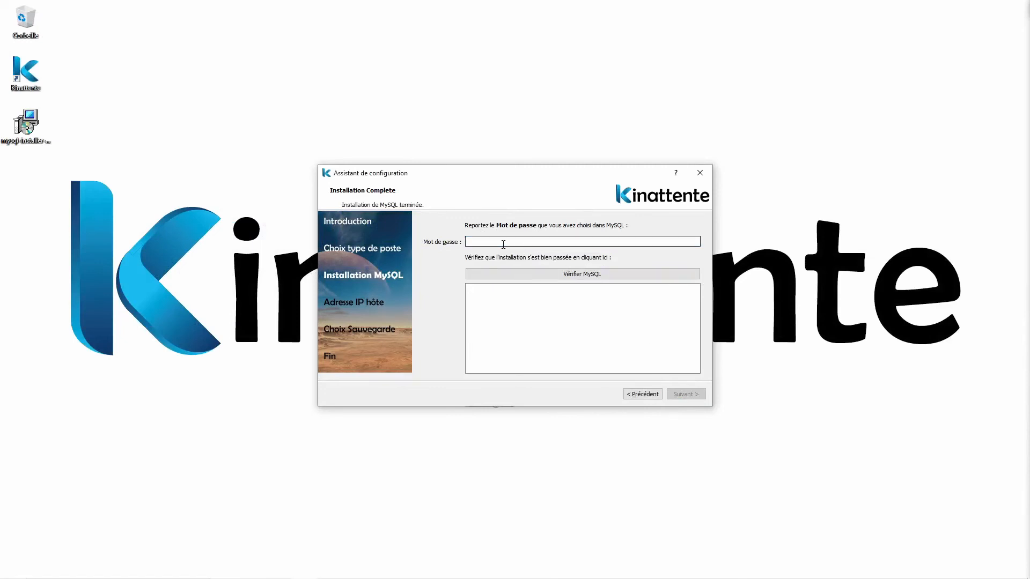
# Enter the MySQL root password, verify the MySQL installation and continue to the automatic backup choice
pyautogui.write('********')
pyautogui.click(590, 276)
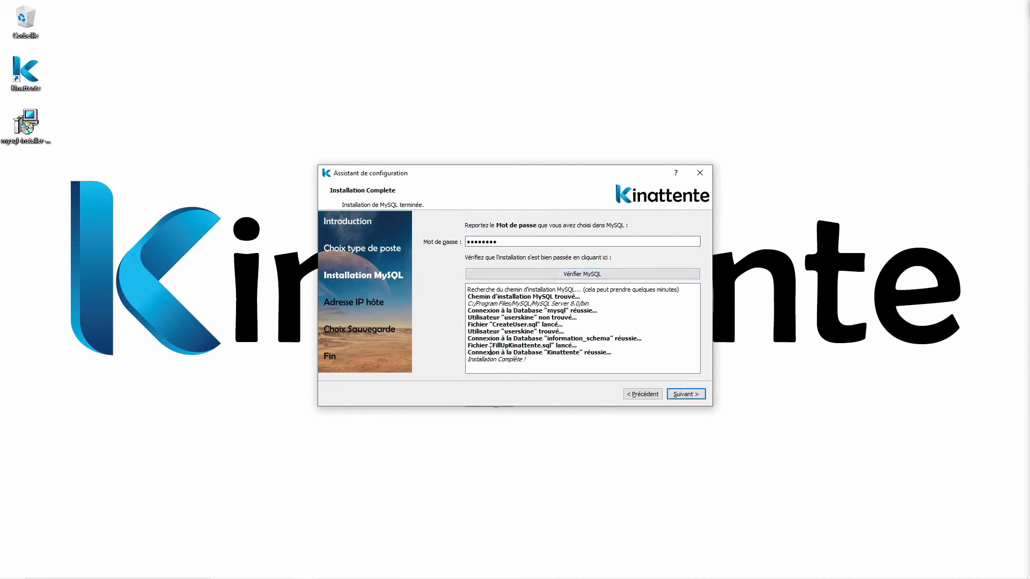
pyautogui.click(692, 394)
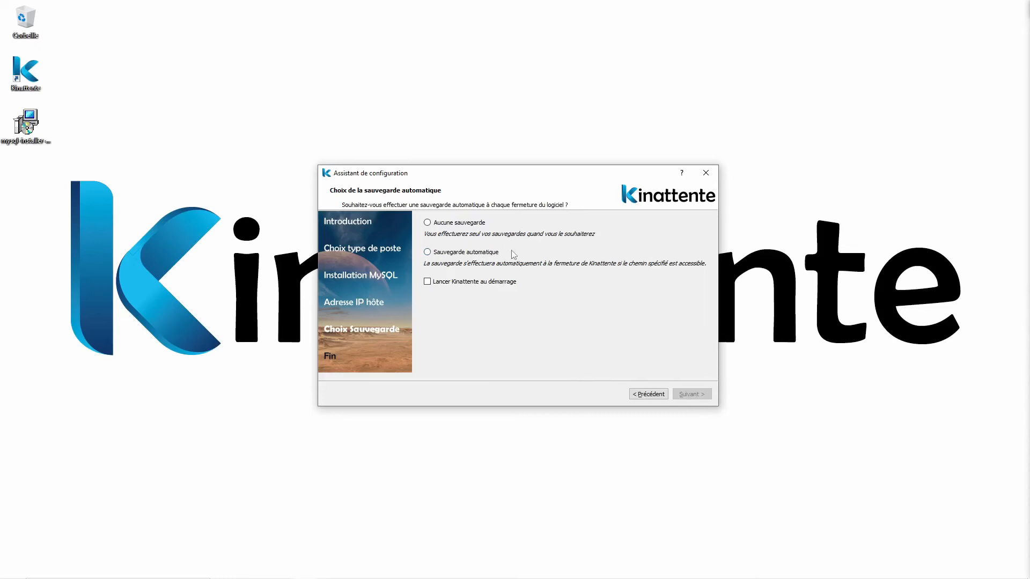
# Choose Aucune sauvegarde with Lancer Kinattente au démarrage enabled, and continue to the final page of the assistant
pyautogui.click(484, 256)
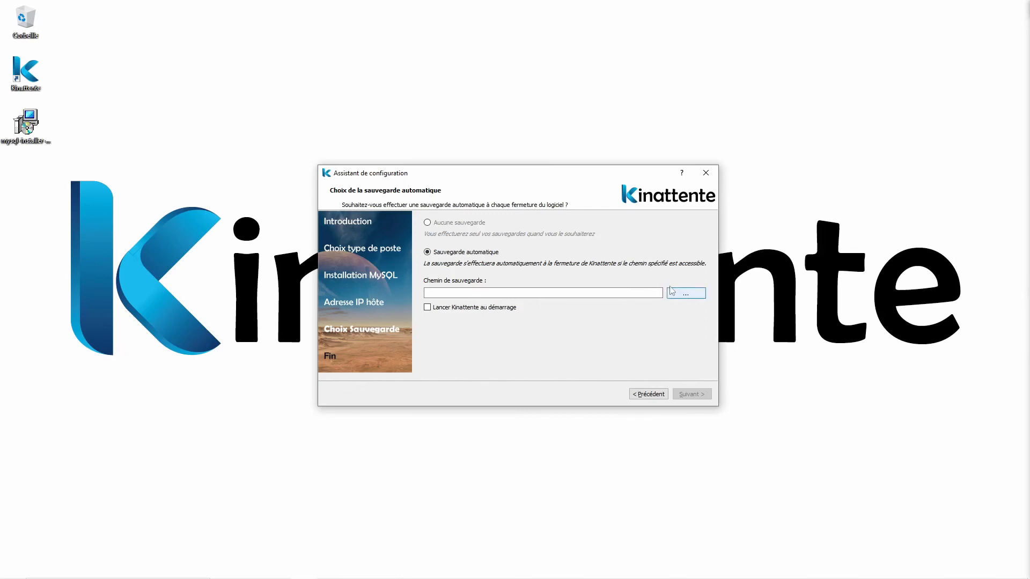
pyautogui.click(437, 224)
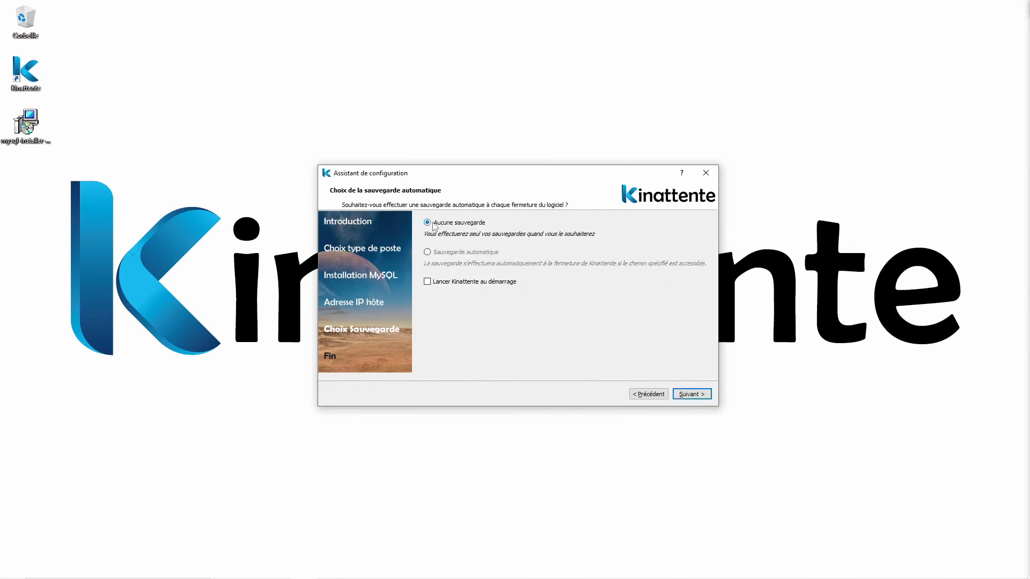
pyautogui.click(427, 283)
pyautogui.click(693, 395)
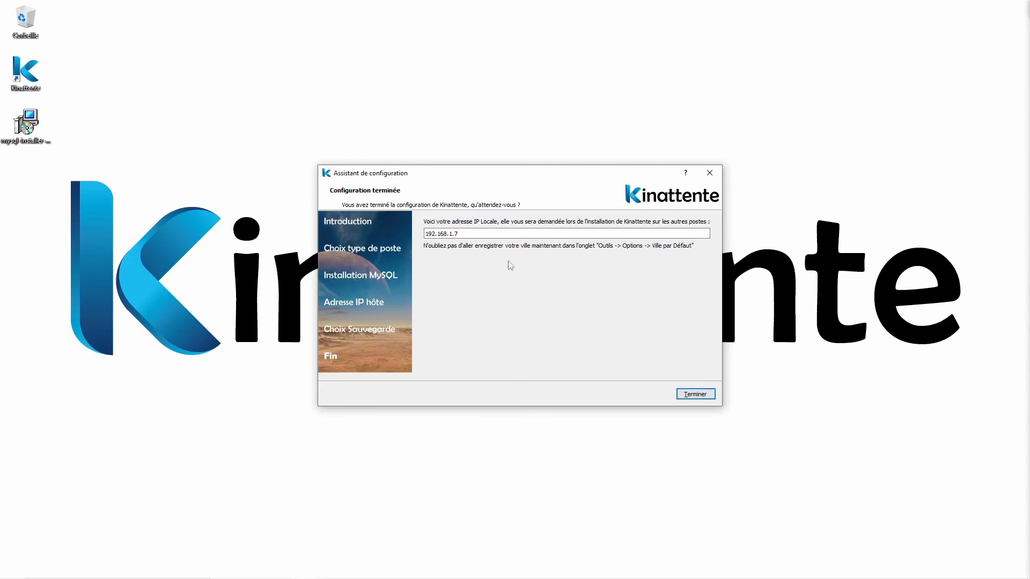
# Finish the configuration assistant and allow Kinattente.exe through the Windows Defender firewall on private networks
pyautogui.moveTo(466, 235); pyautogui.dragTo(429, 237)
pyautogui.click(696, 395)
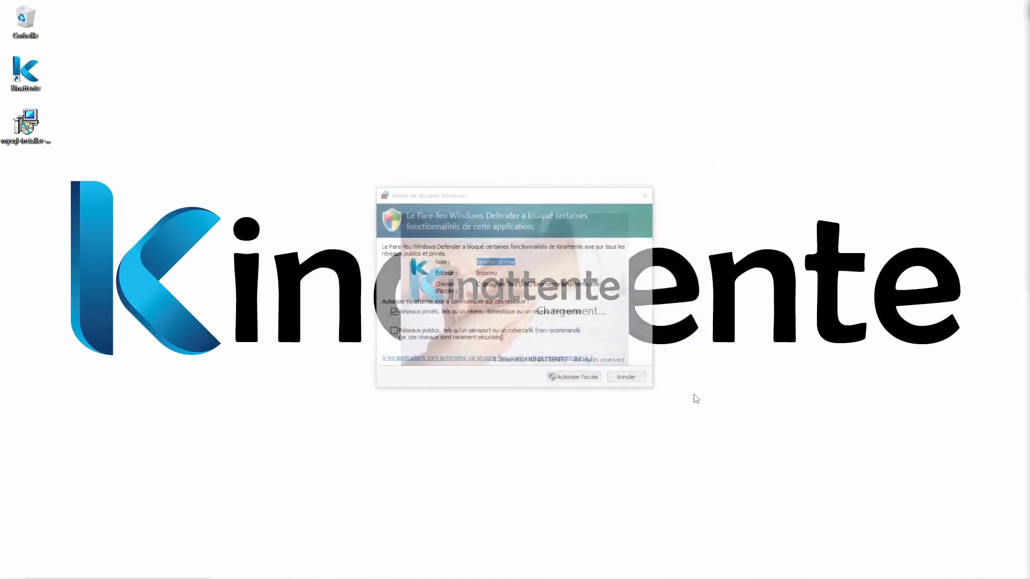
pyautogui.click(577, 379)
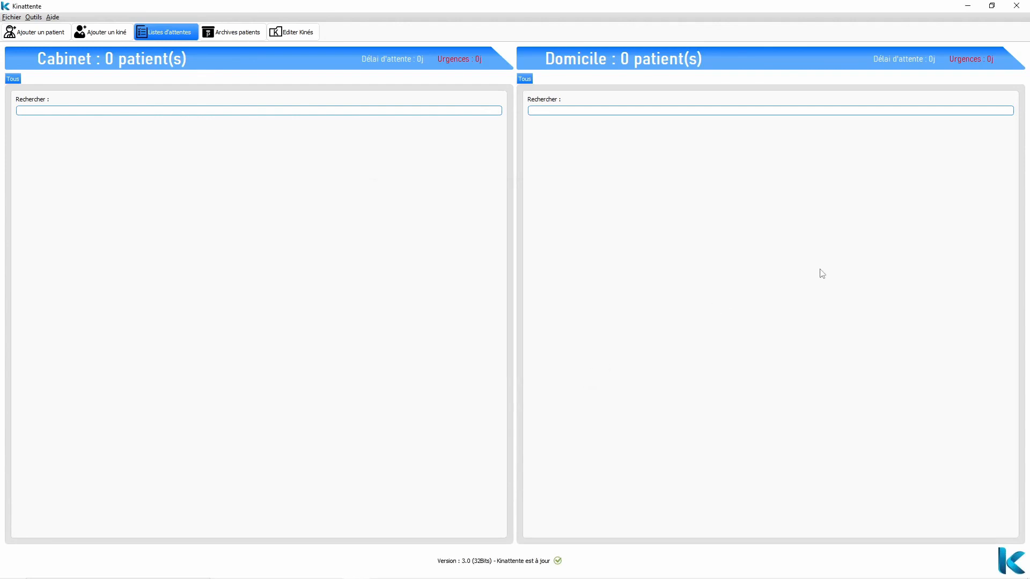